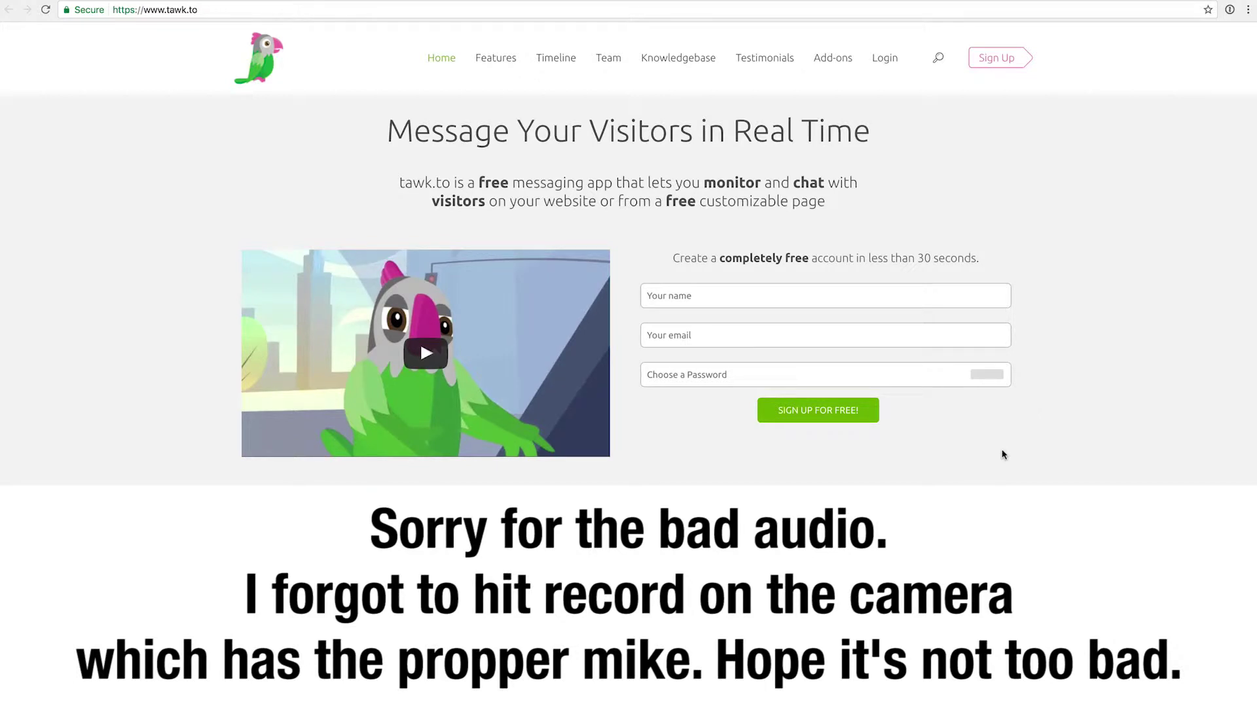
scroll(629, 354, down, 1)
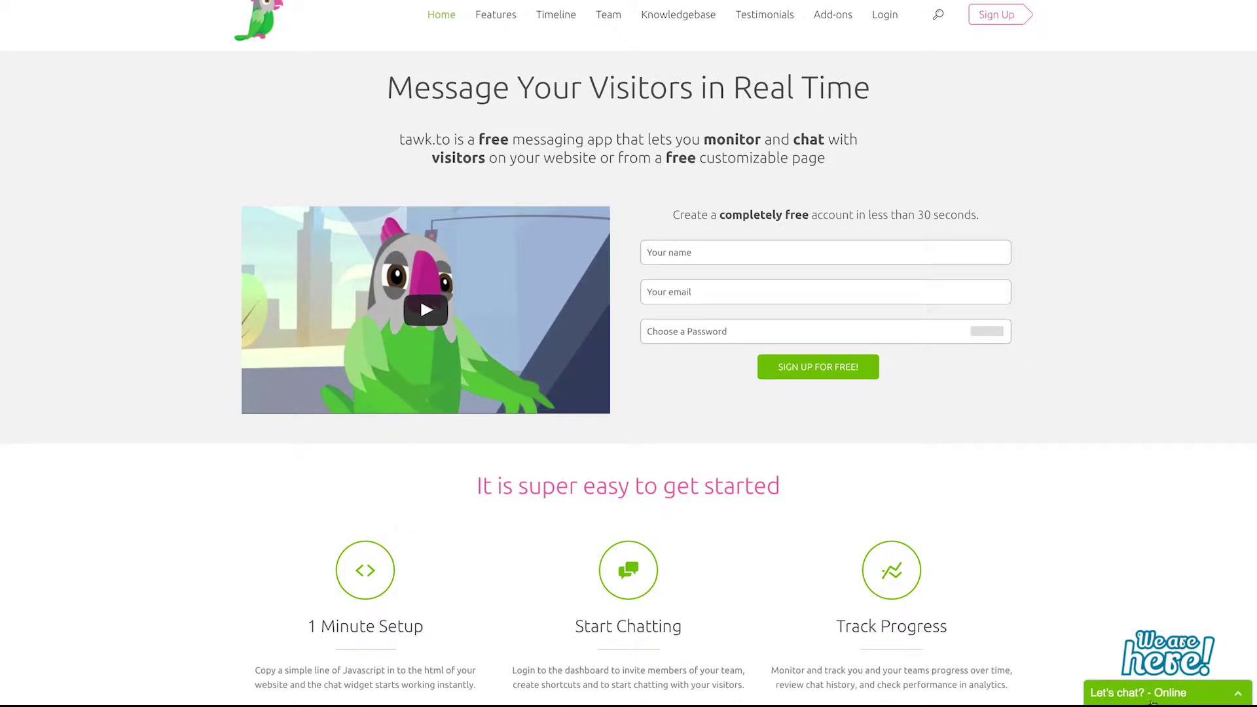
Open the 'Let's chat? - Online' window and click into and out of its Email field
click(1152, 699)
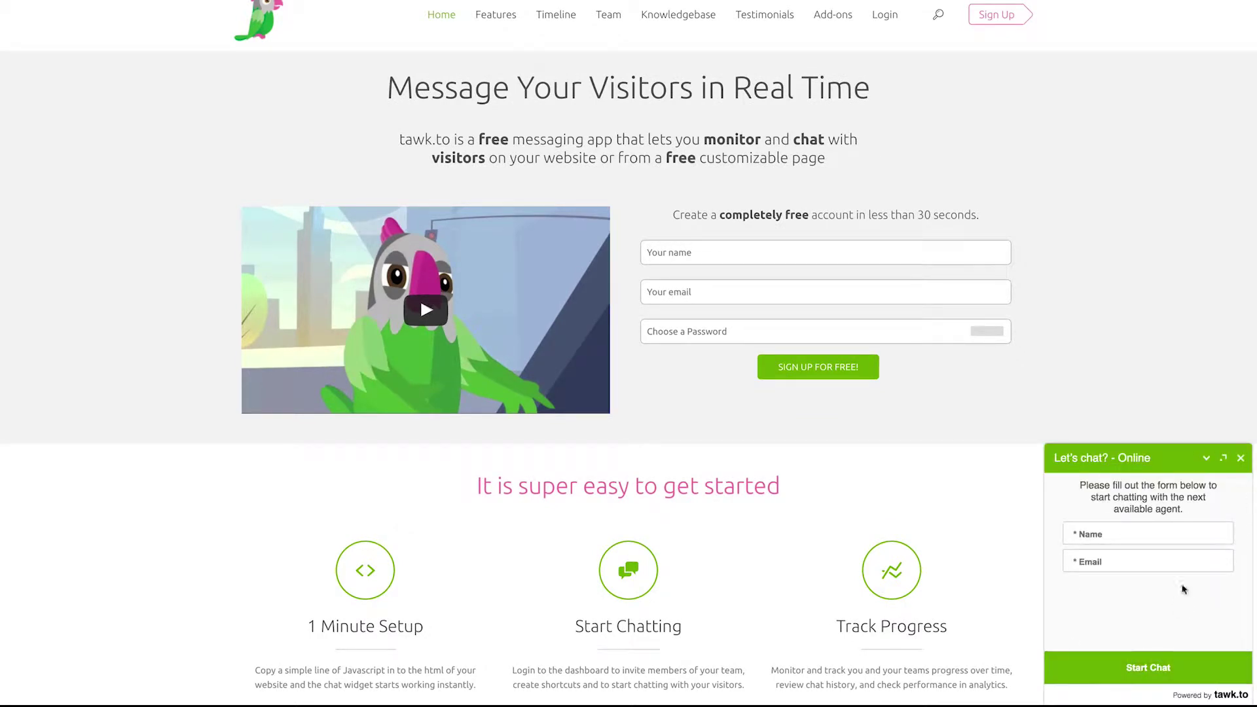
click(1104, 553)
click(1130, 505)
scroll(980, 473, down, 3)
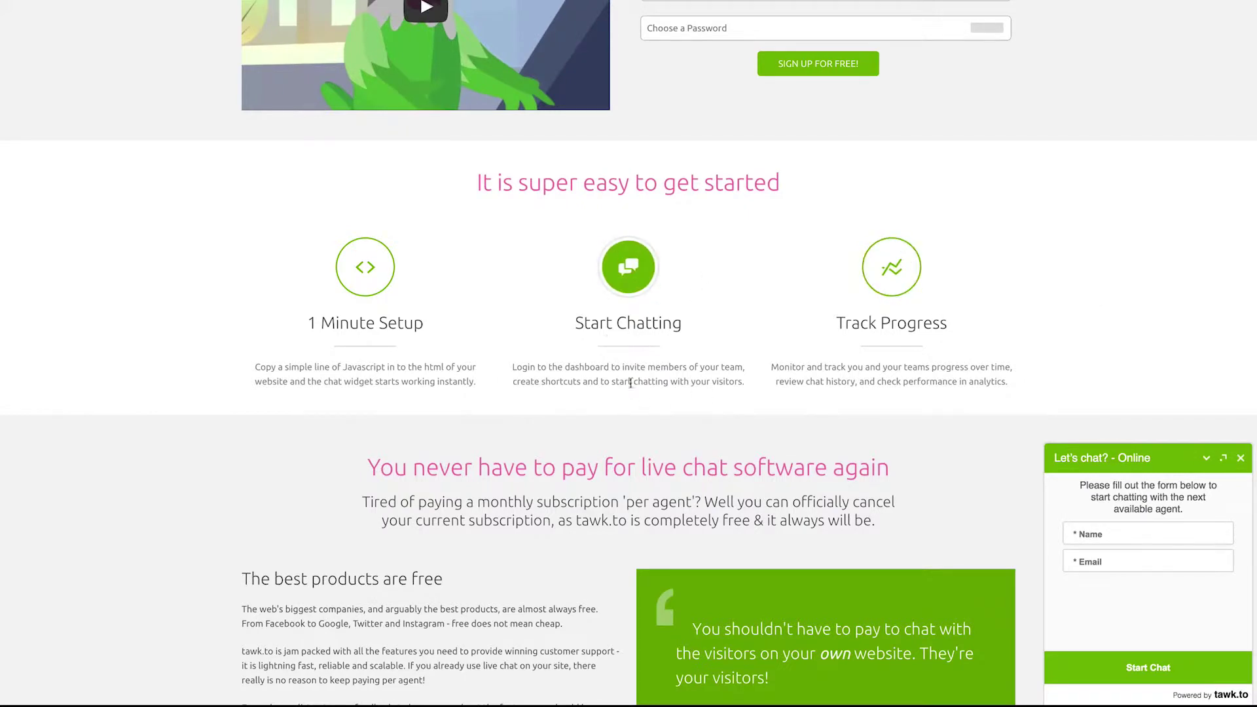
scroll(774, 489, down, 3)
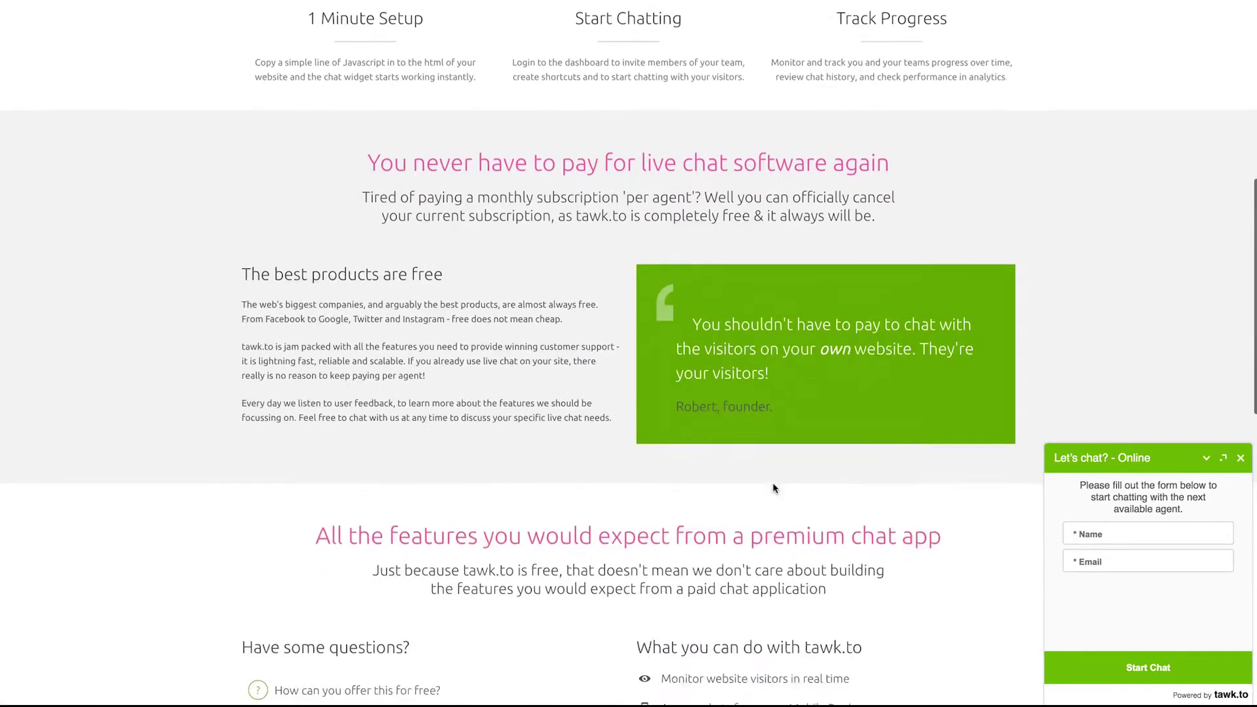
scroll(773, 487, down, 2)
scroll(773, 488, down, 2)
scroll(774, 488, down, 2)
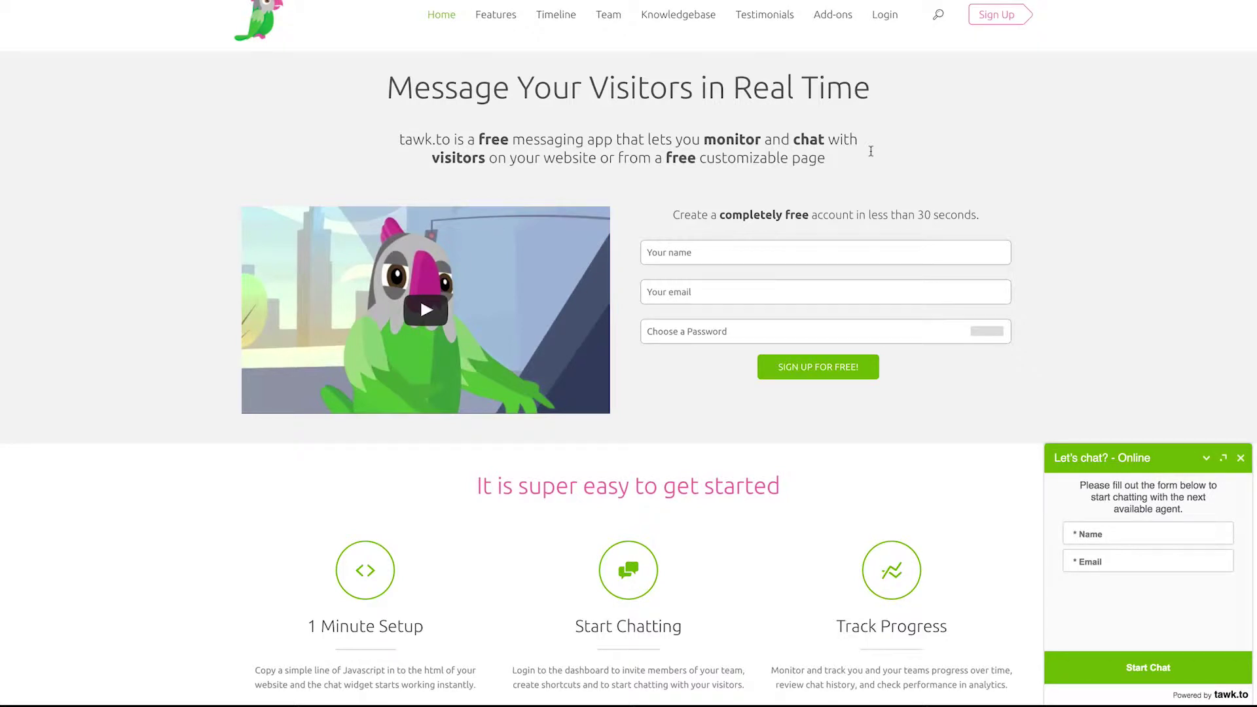
Start a free tawk.to sign-up, stepping through the name, email and password fields
click(994, 14)
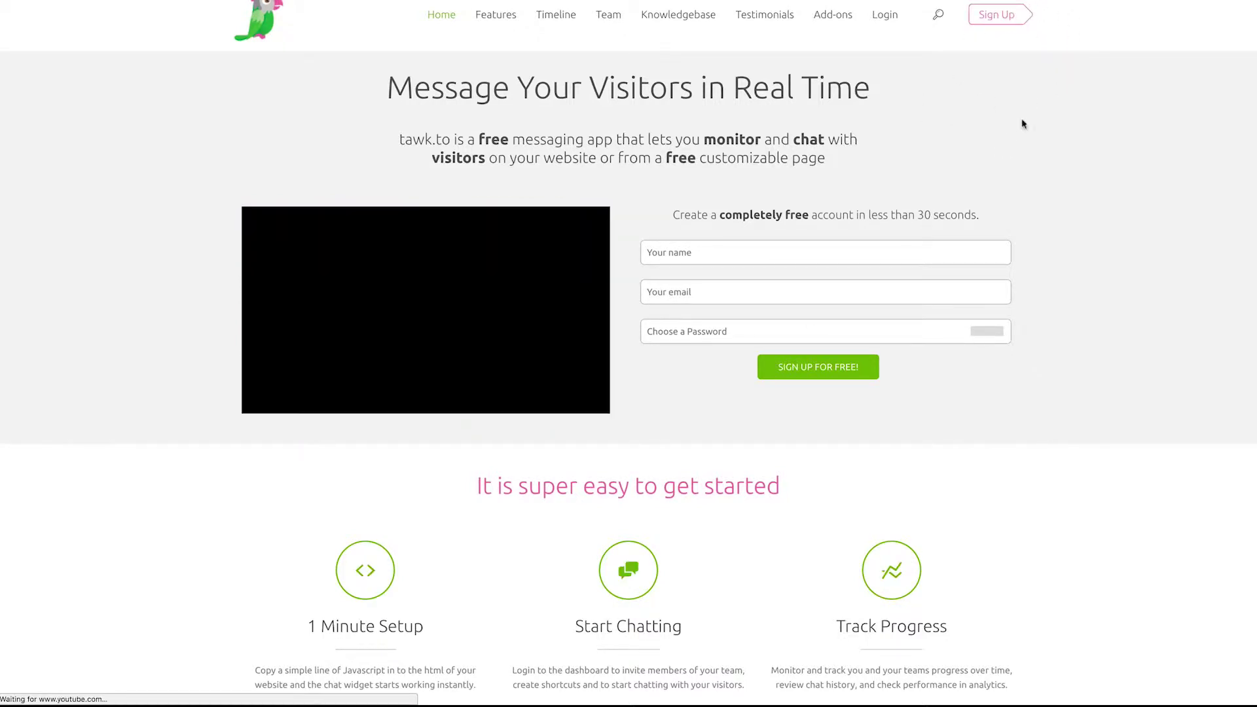
click(720, 253)
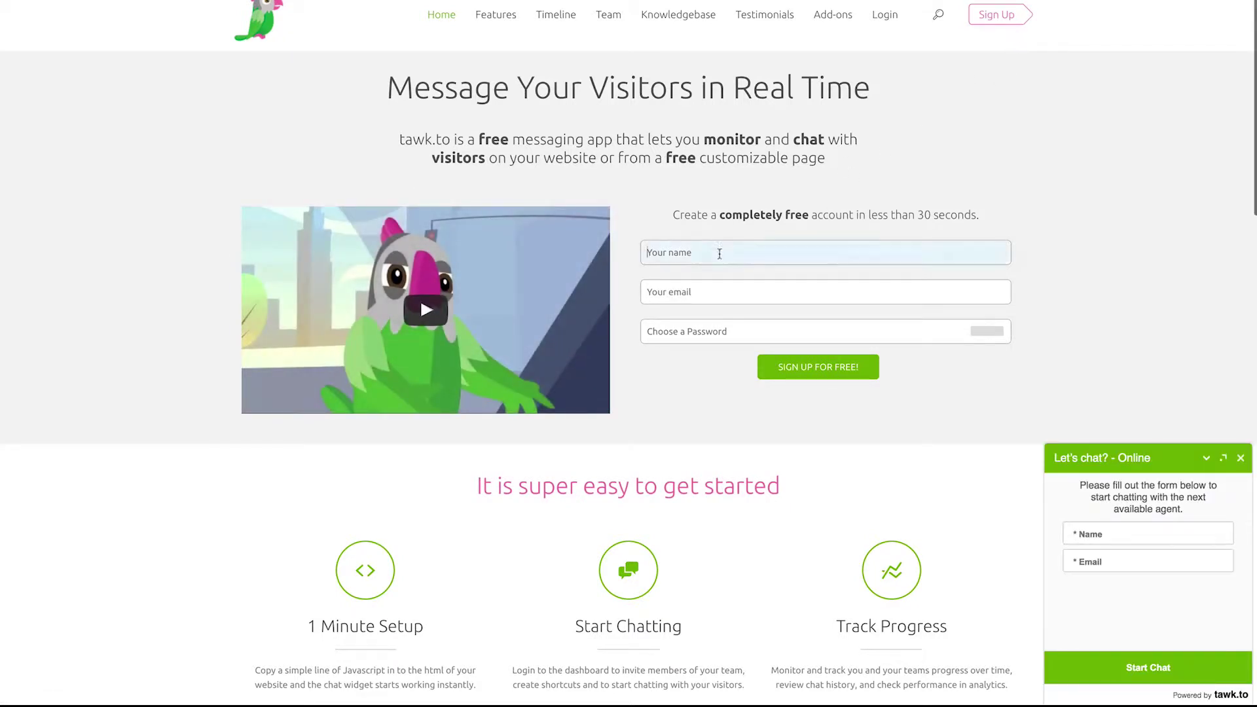
click(693, 288)
click(694, 331)
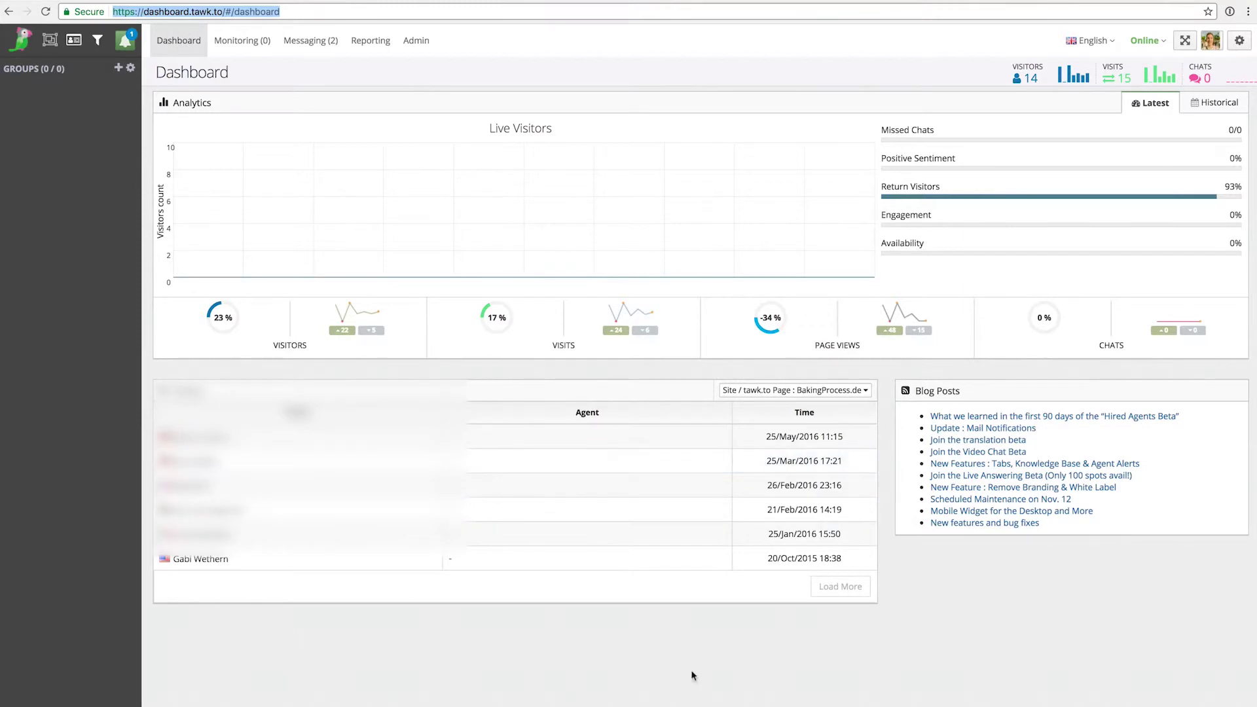
View the WriterSprints.com Messaging inbox with its open and closed conversations, then go to Administration
click(309, 46)
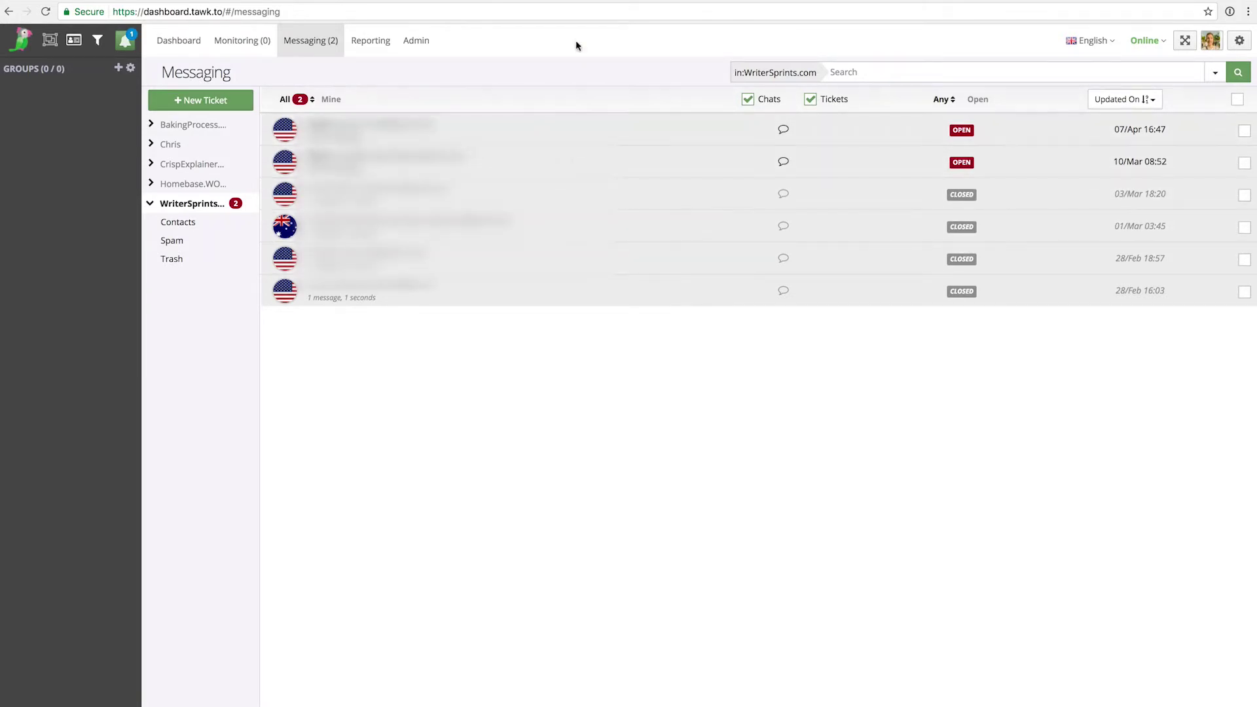
click(416, 40)
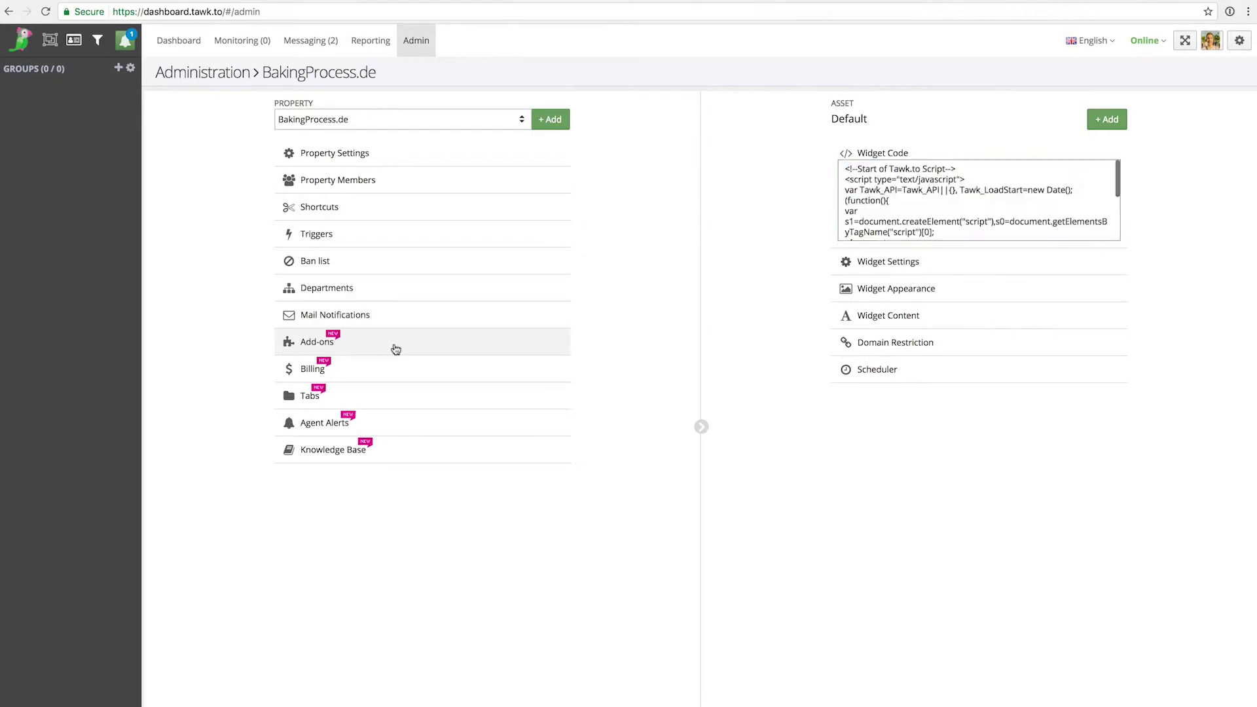
Open Add-ons from the BakingProcess.de property list
click(395, 348)
mouse_move(683, 172)
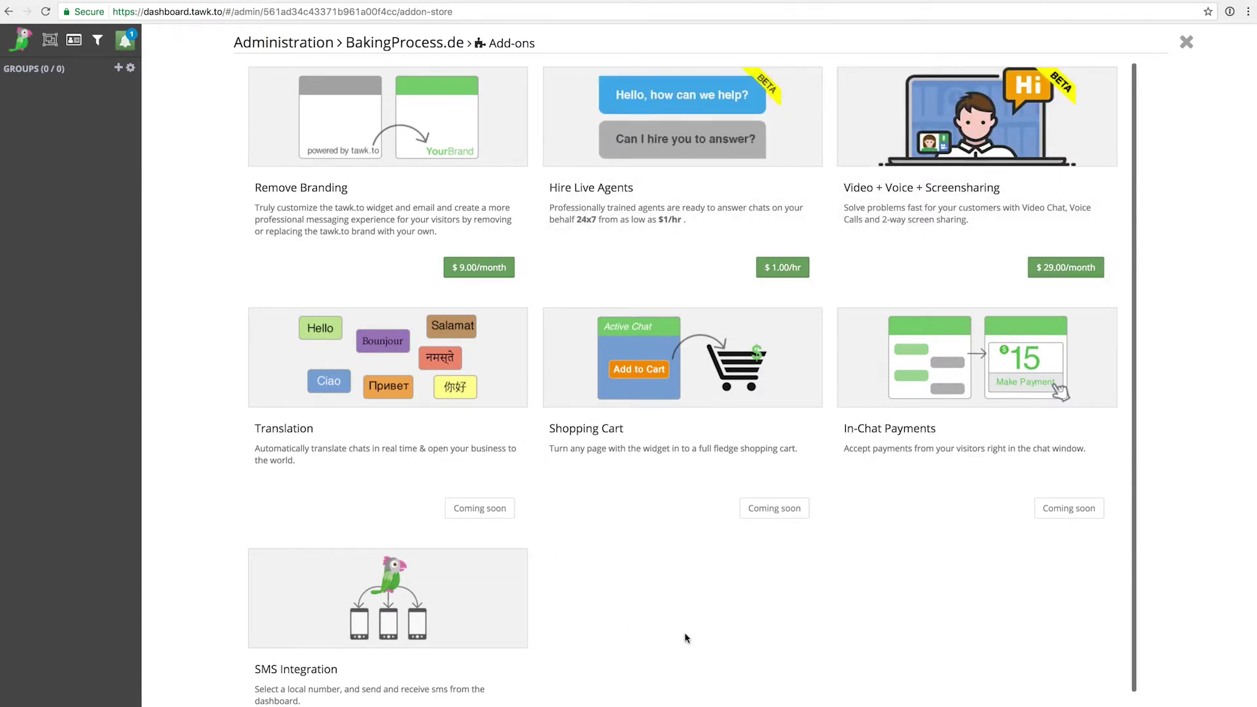
Dismiss the Add-ons overlay with Escape
key(Escape)
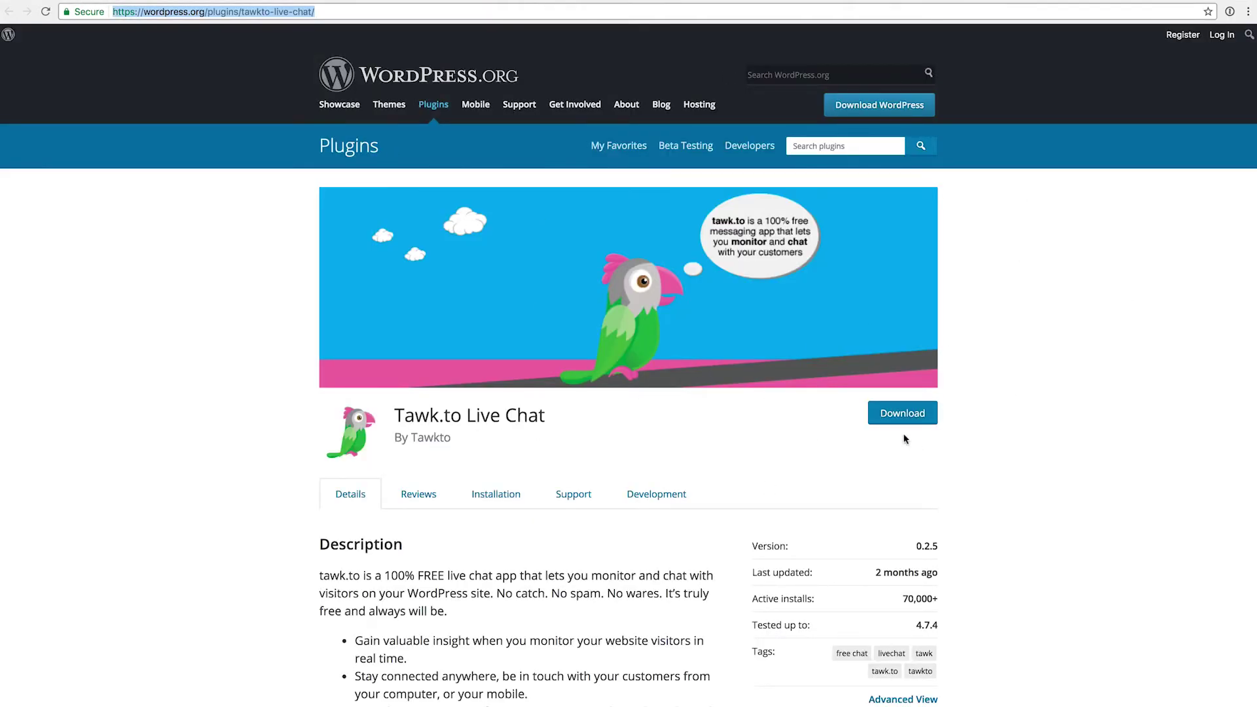
scroll(904, 441, down, 1)
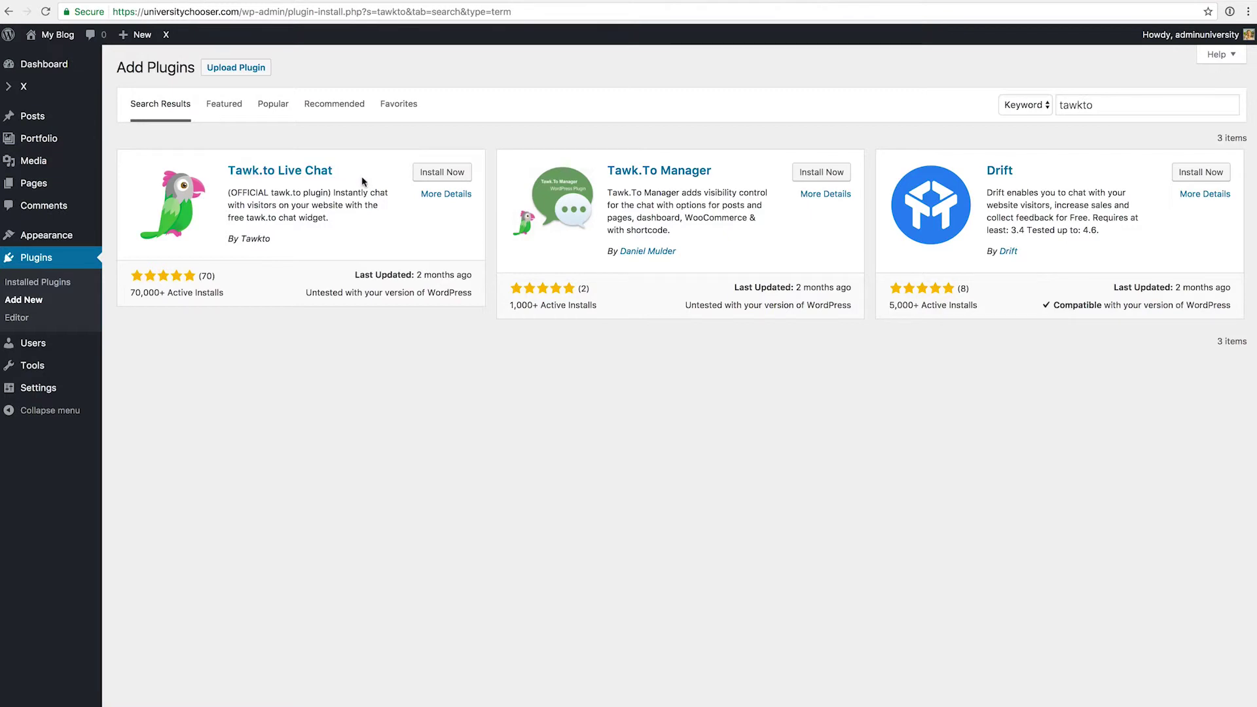
Install Tawk.to Live Chat with Install Now, then Activate it
click(438, 179)
click(449, 179)
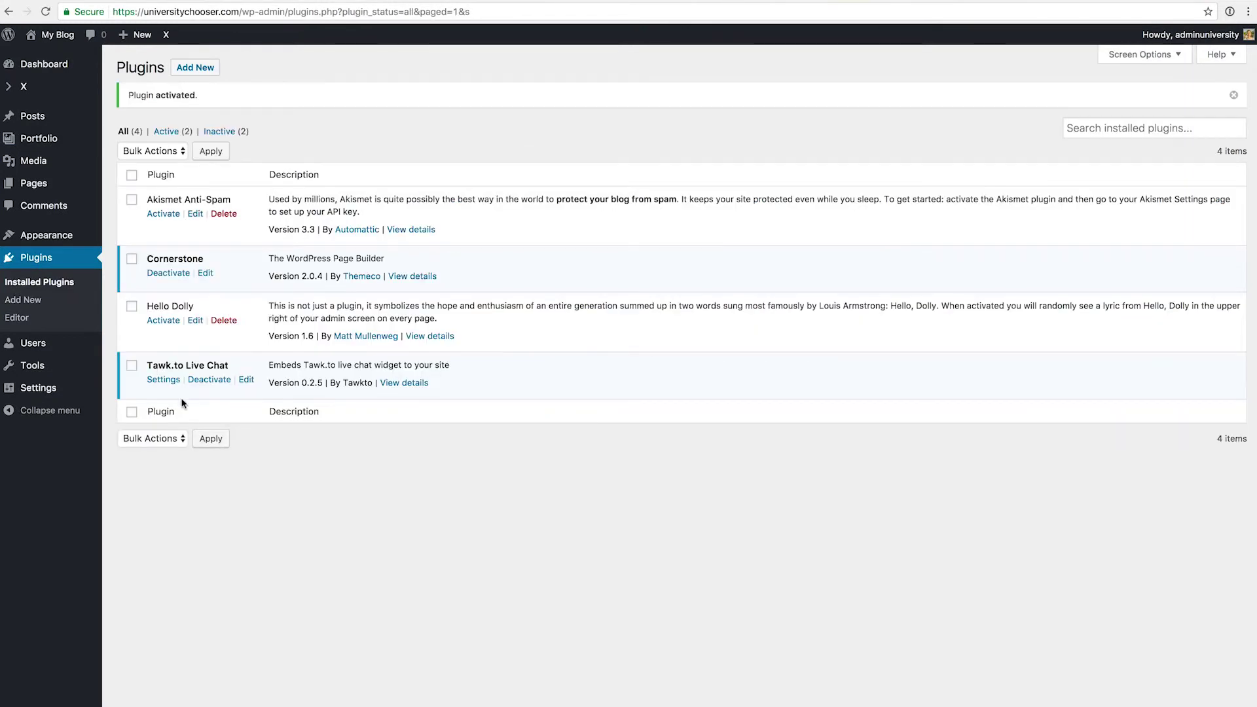
Open the Tawk.to Live Chat Settings link and focus the account Password field
click(163, 381)
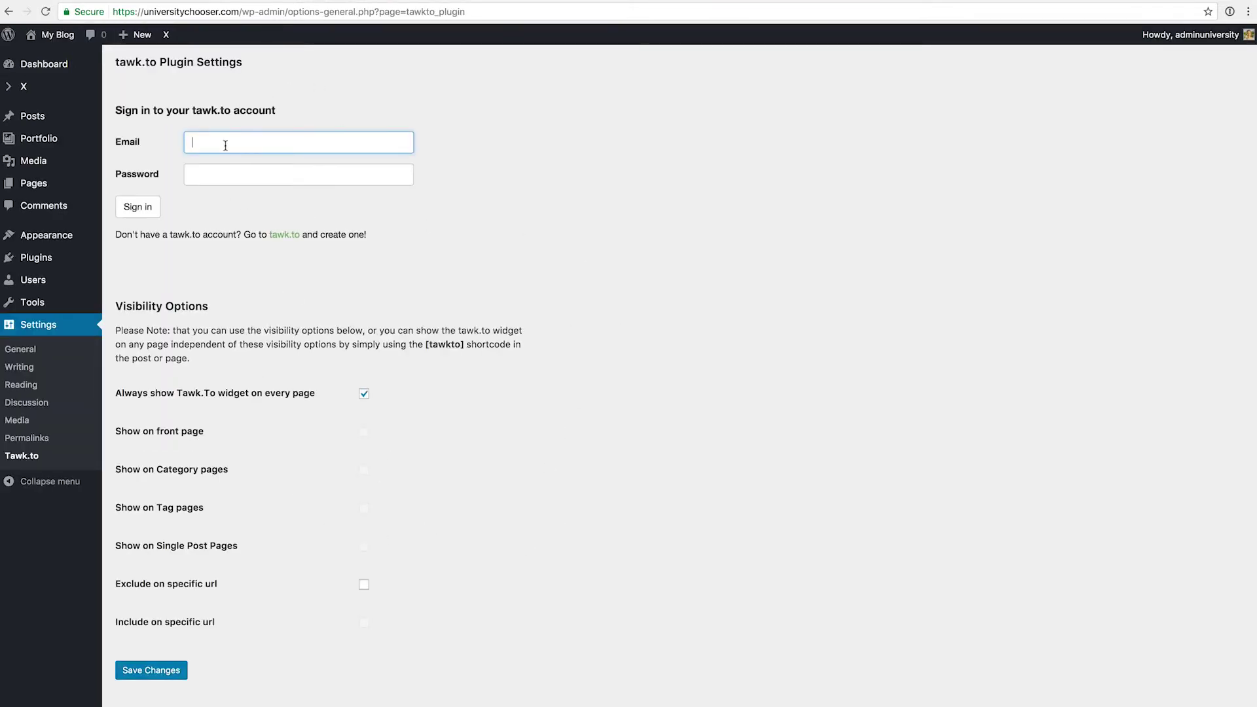
click(212, 174)
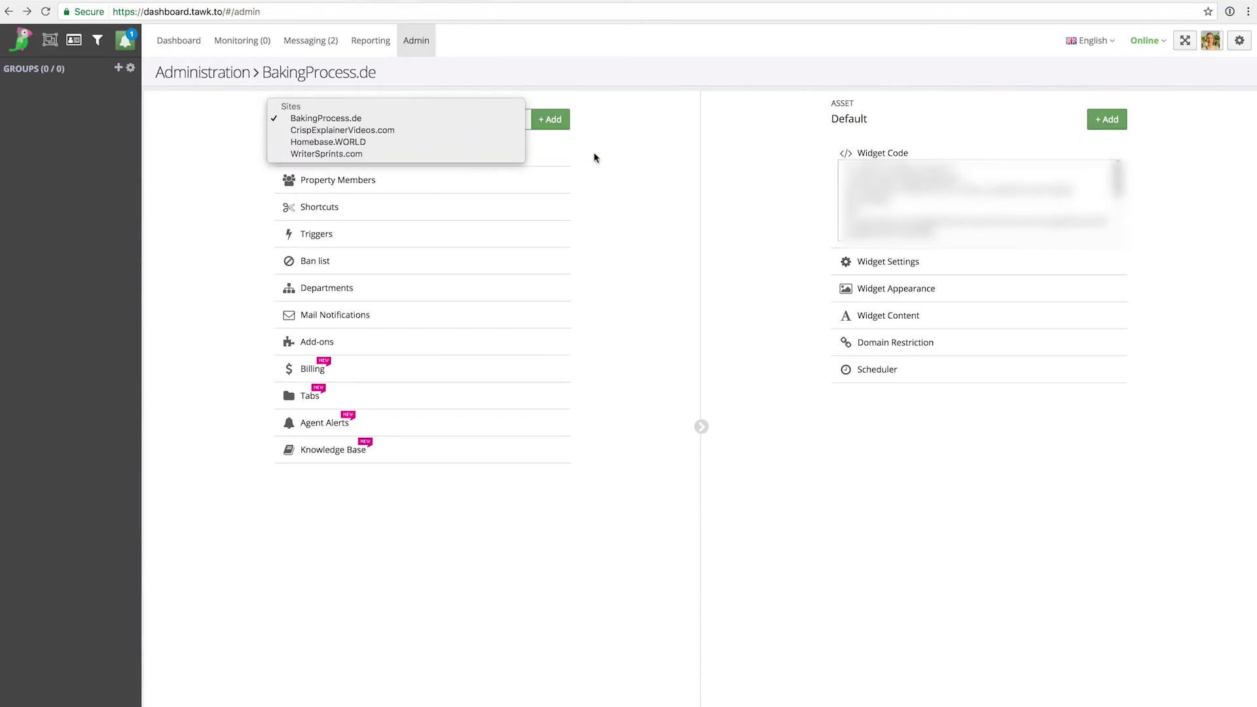
Check the Property dropdown's site list and keep BakingProcess.de selected
click(594, 158)
click(421, 116)
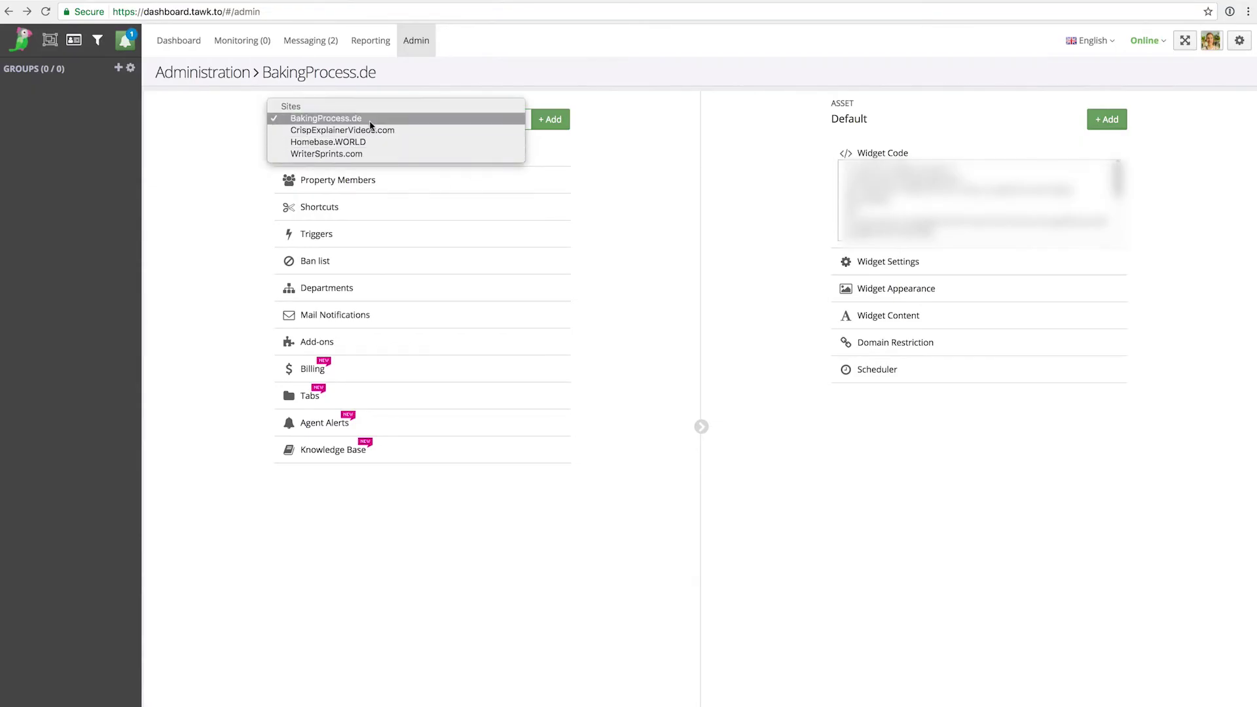
click(647, 203)
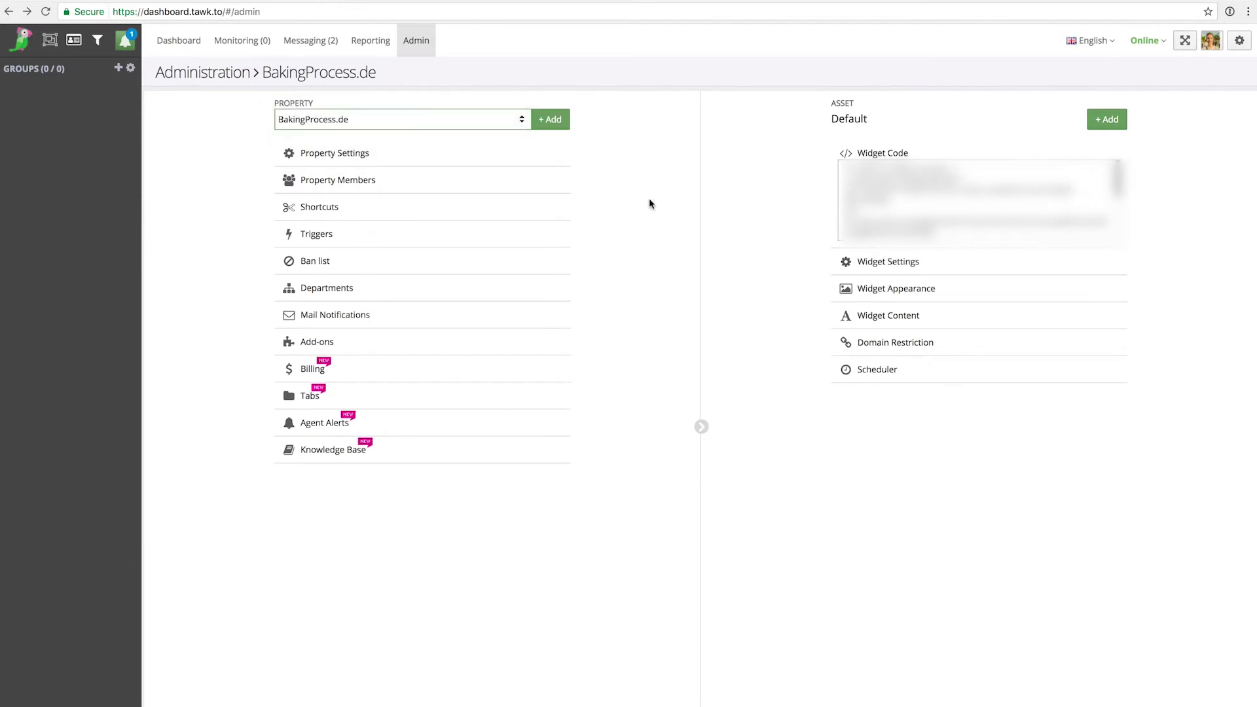